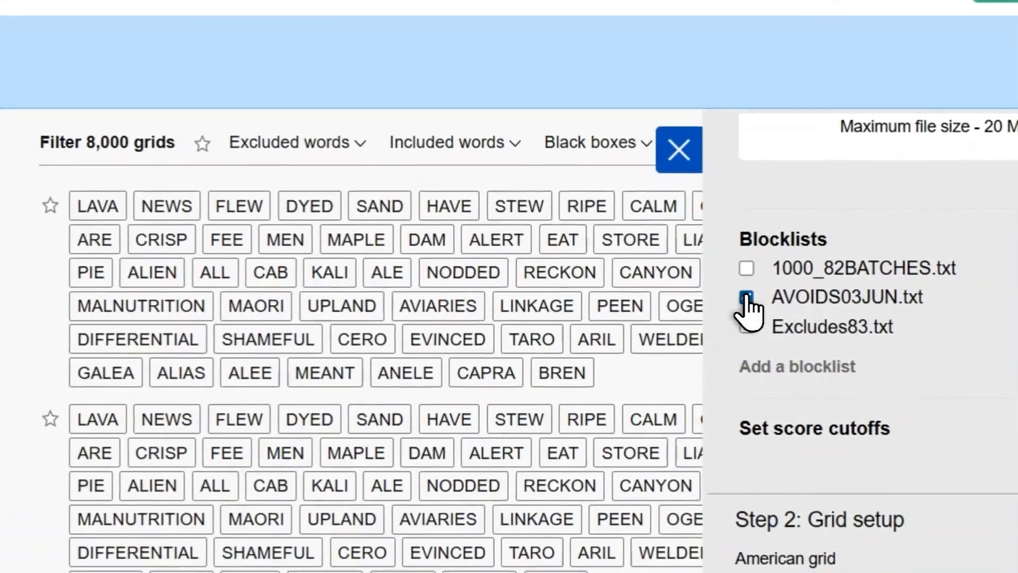
Step: Enable the AVOIDS03JUN.txt blocklist and set the minimum word score cutoff to 50
click(738, 296)
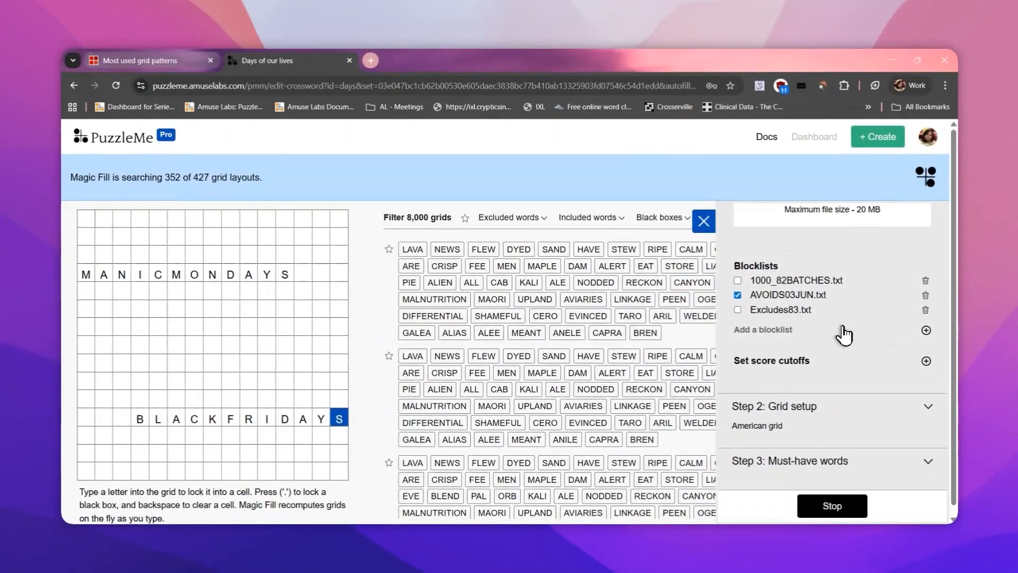
scroll(845, 335, down, 1)
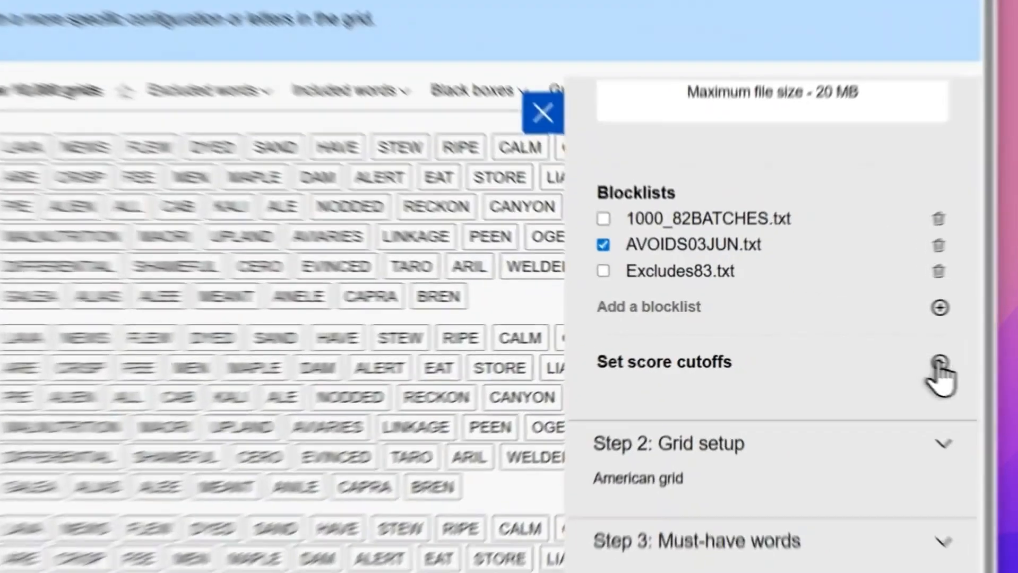
click(926, 361)
scroll(875, 348, down, 3)
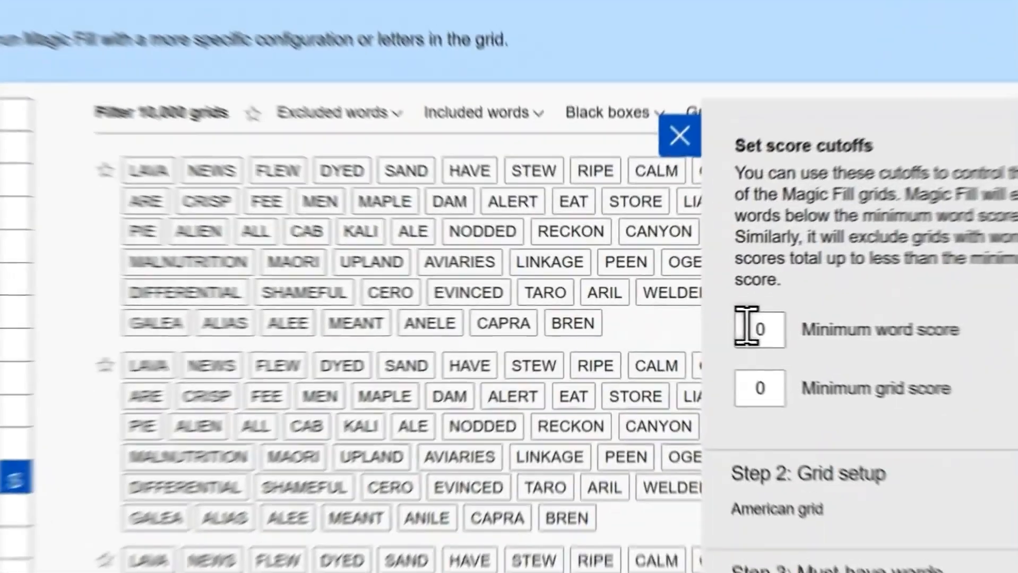
click(746, 326)
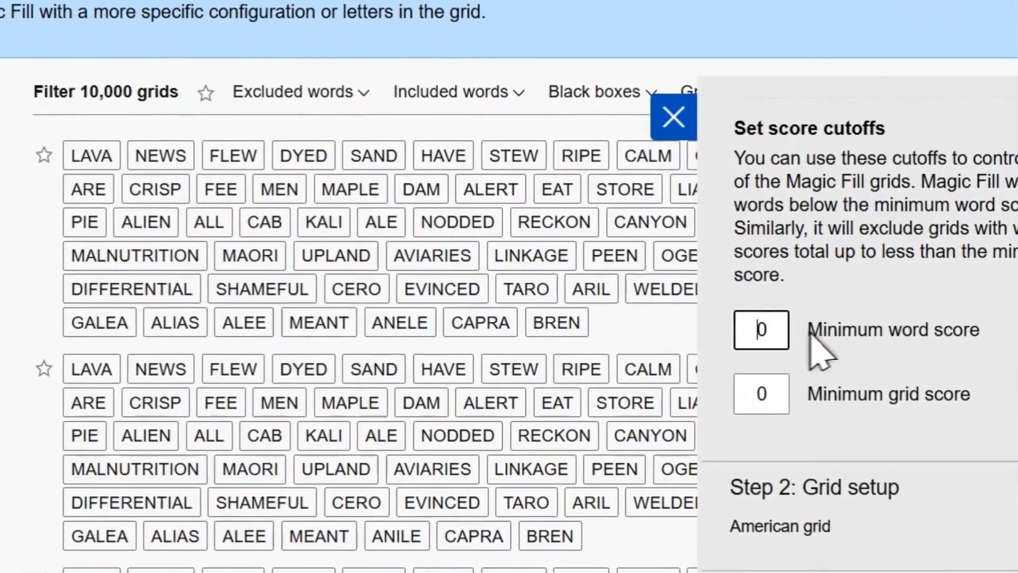
text(5)
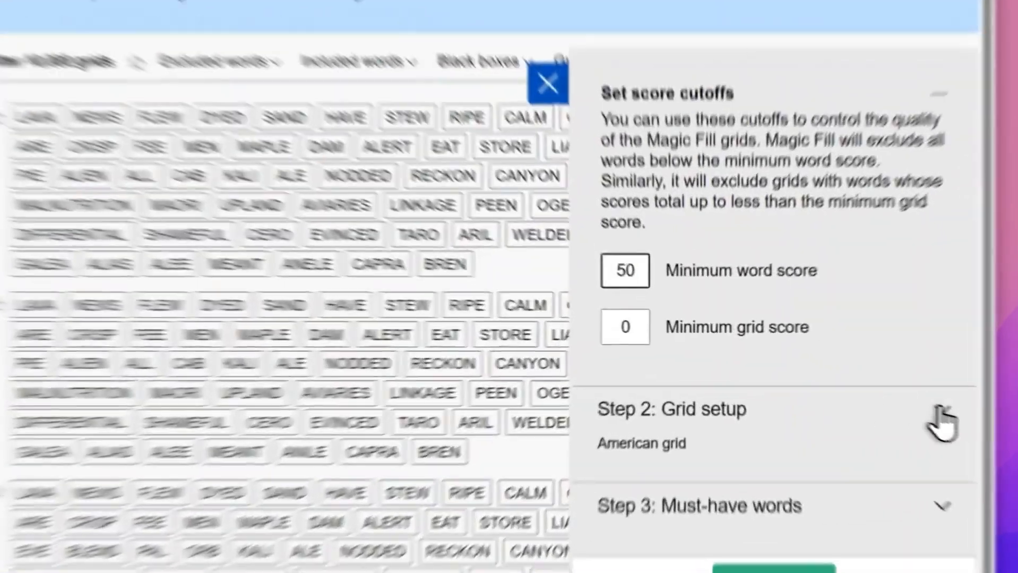
Step: Try the British grid pattern in the grid setup and return to the American pattern
click(928, 413)
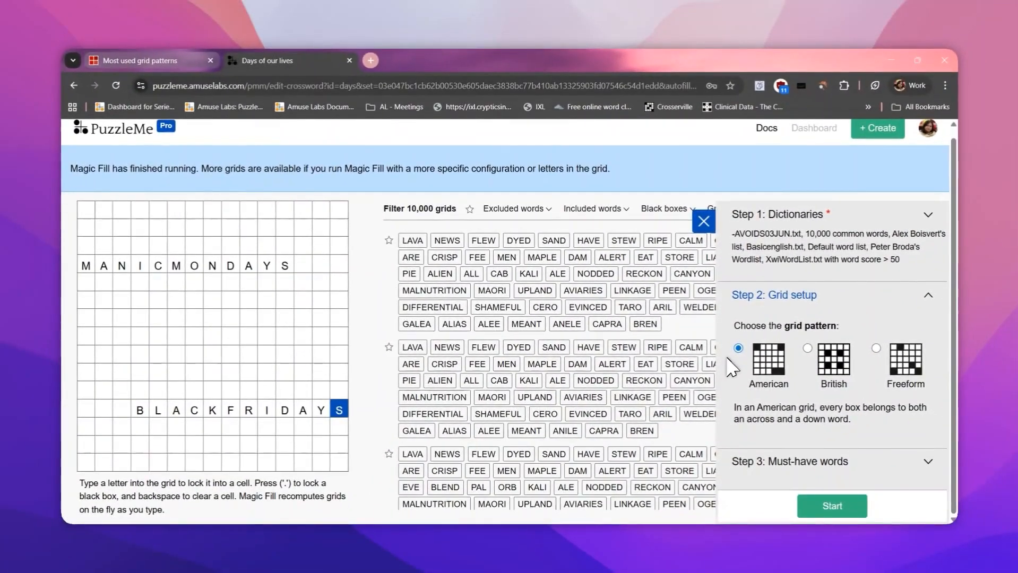
click(808, 349)
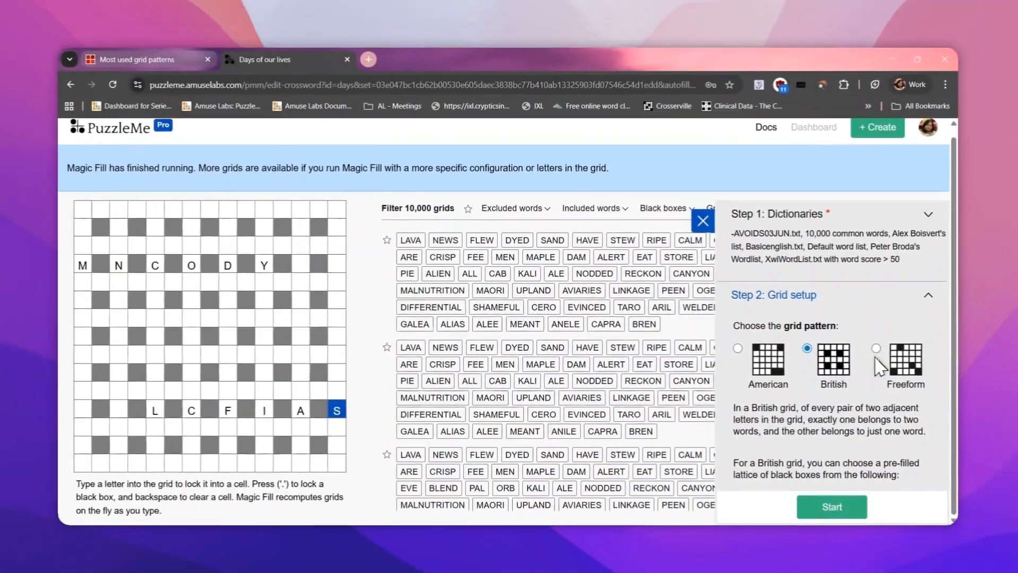
click(681, 348)
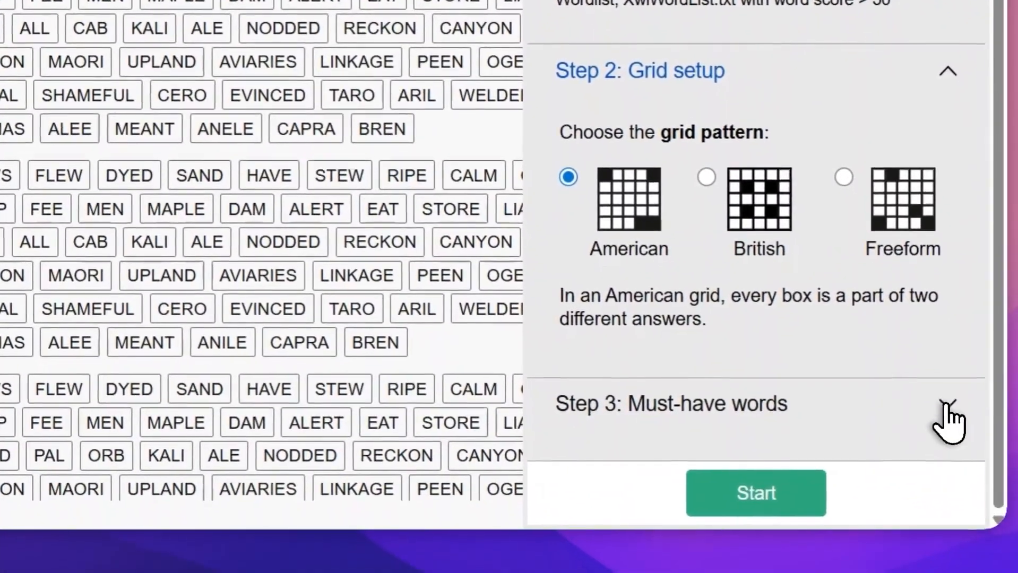
Step: Enter "throwback, thursdays" as the must-have words and start Magic Fill
click(947, 407)
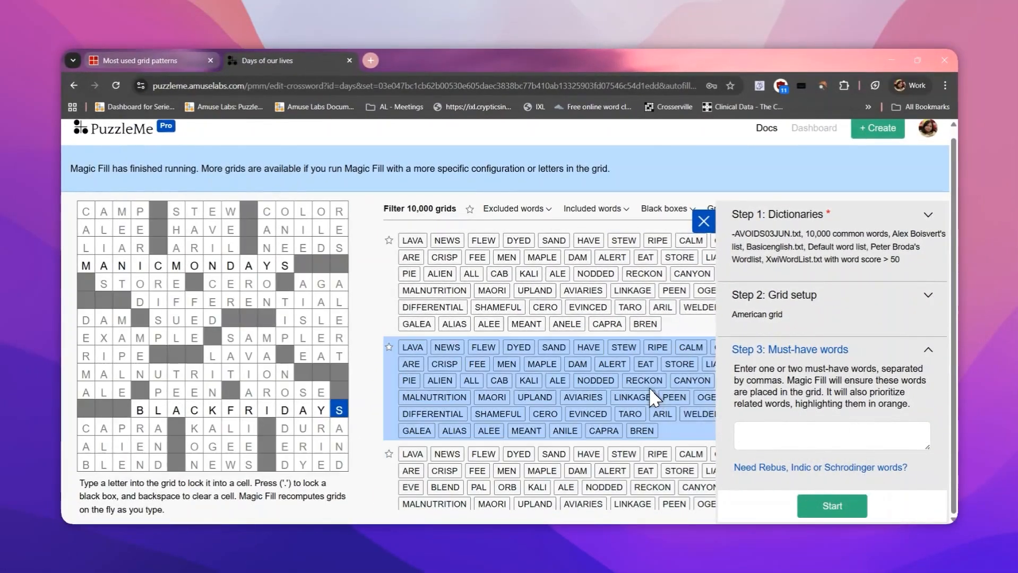
click(797, 427)
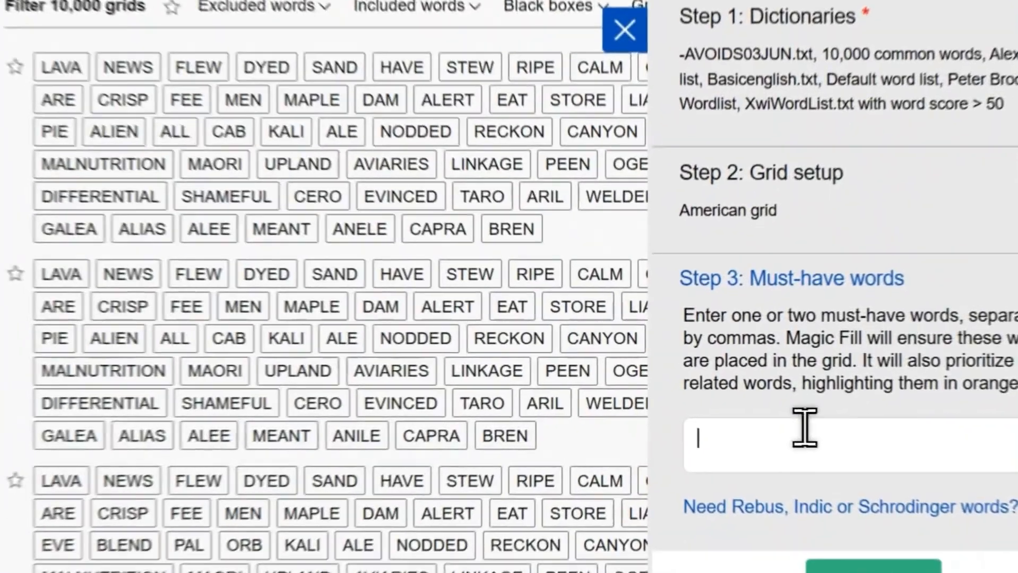
text(thr)
text(owback, thurs)
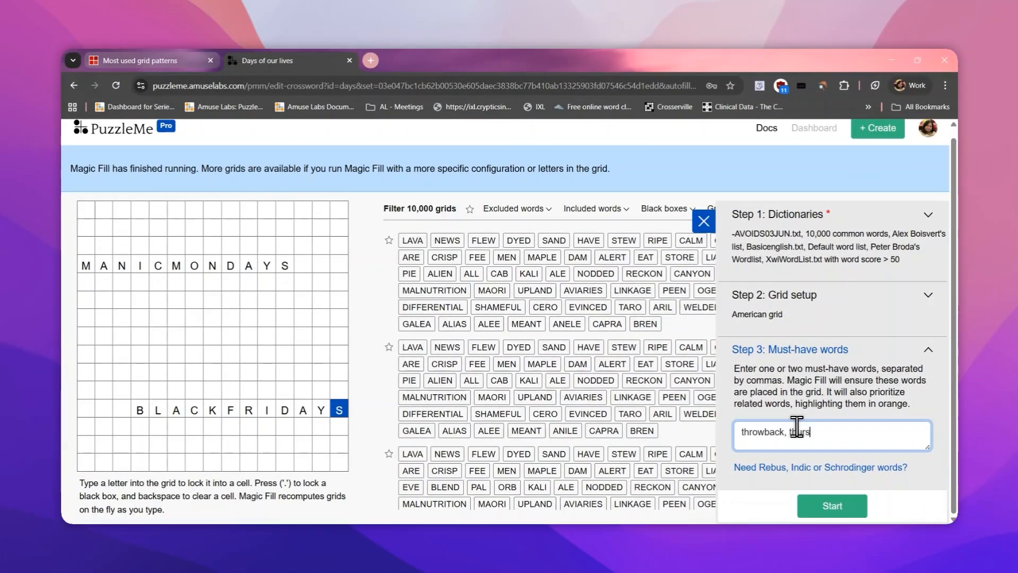
text(days)
click(843, 510)
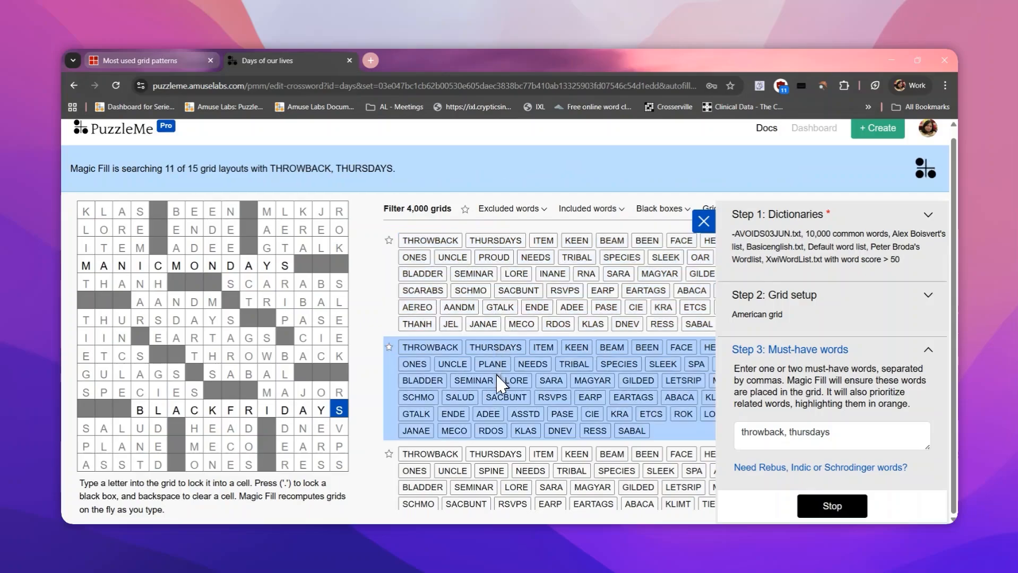
Step: Filter the generated grids to exclude those containing the word "thanh"
scroll(499, 351, down, 1)
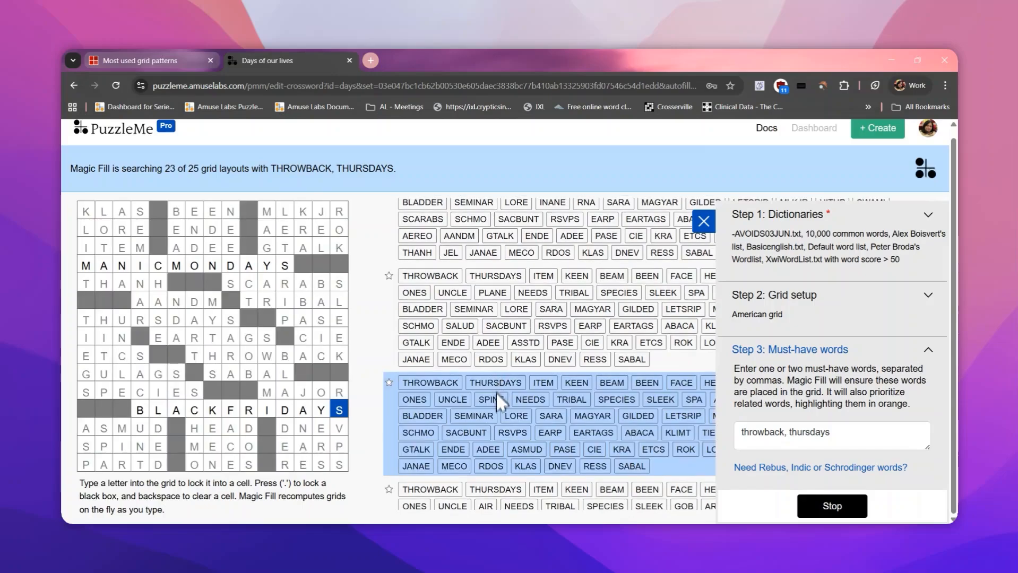
scroll(510, 382, down, 2)
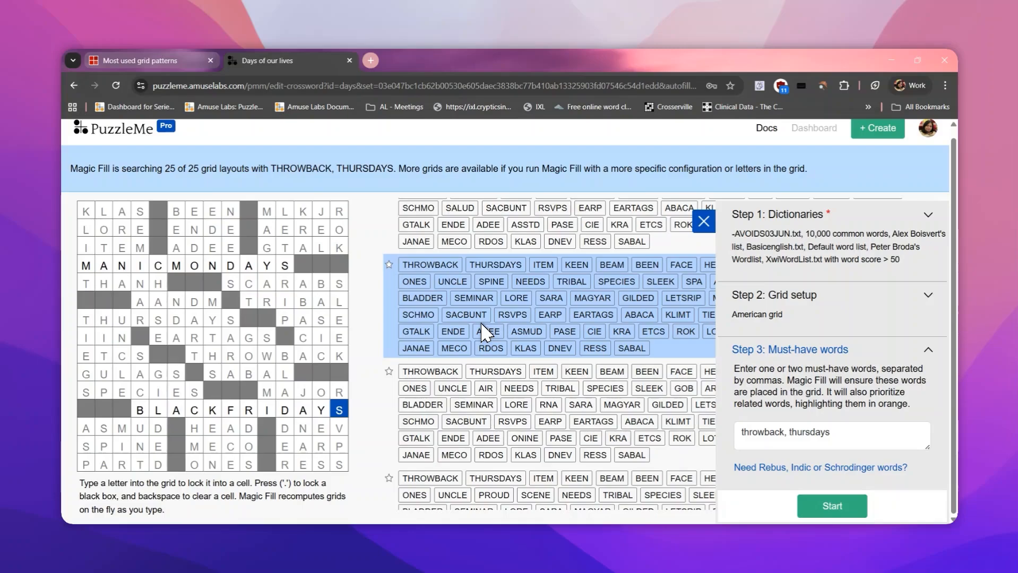
click(468, 237)
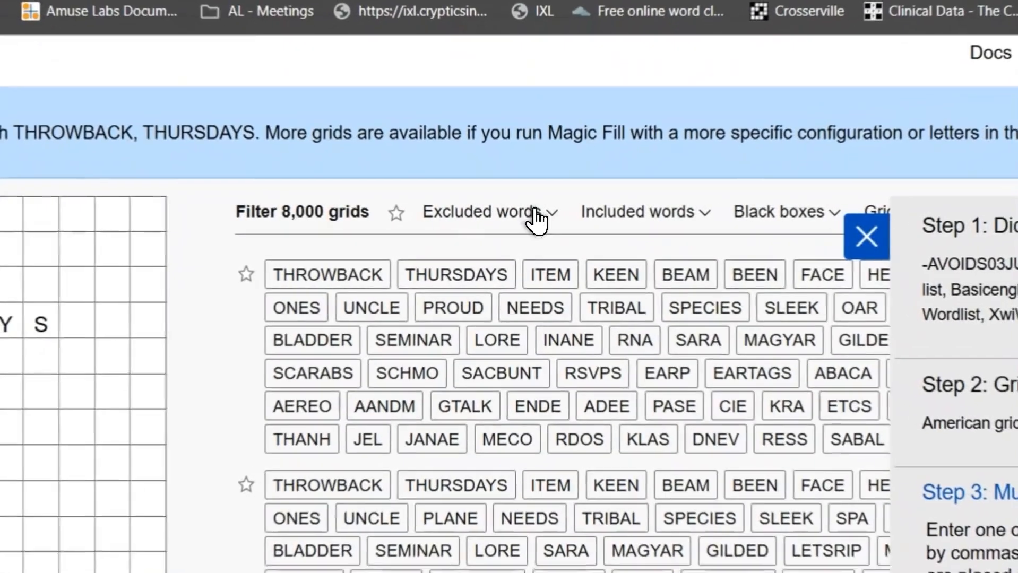
click(535, 209)
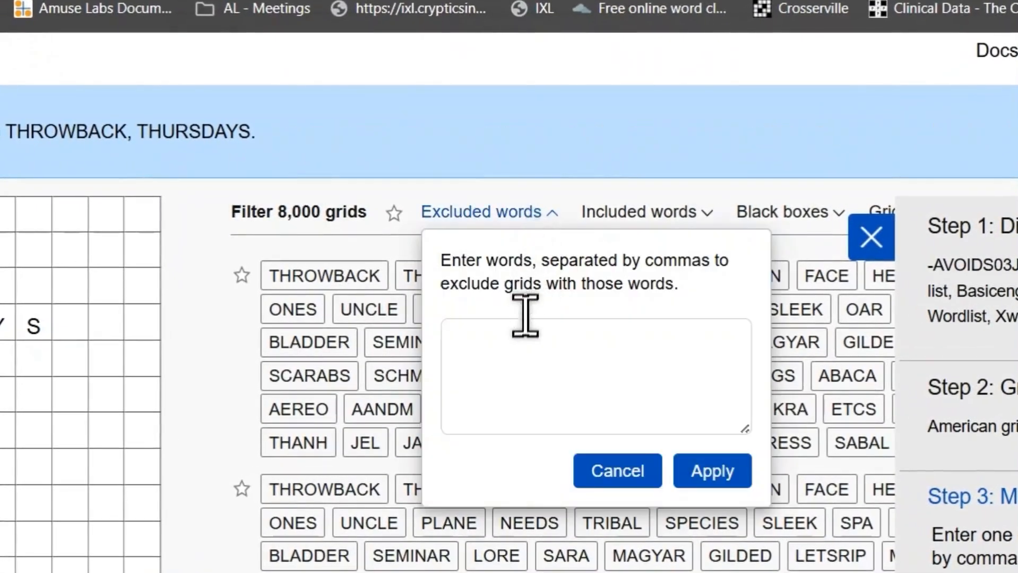
click(518, 333)
text(thanh)
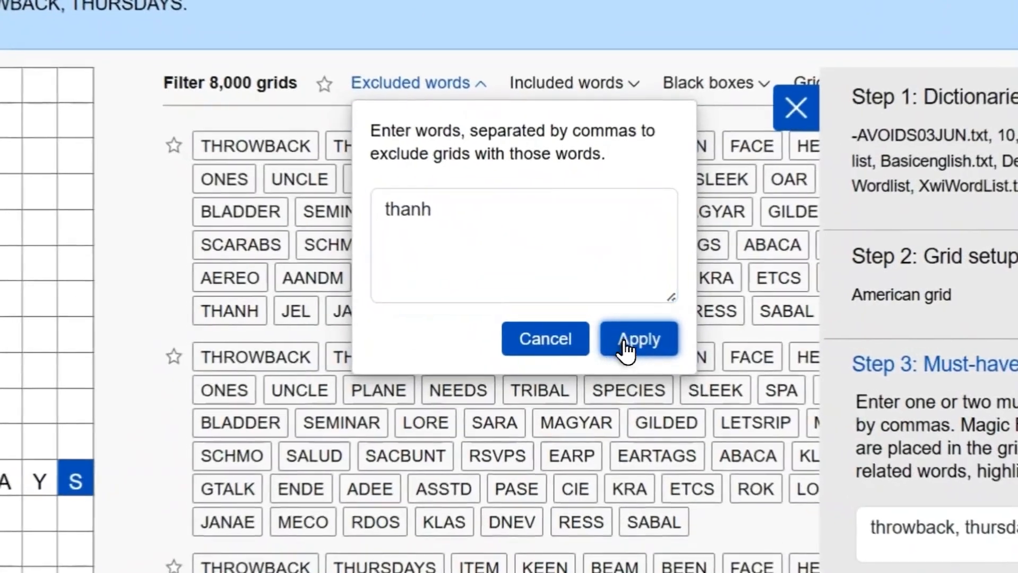
click(624, 338)
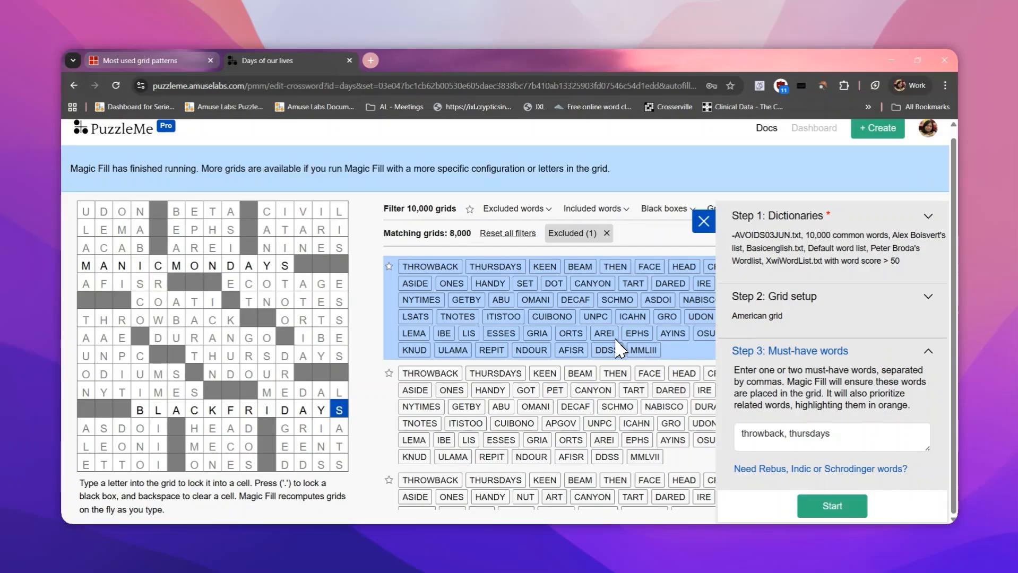
Step: Add "gria" to the excluded words filter and apply it to the grid list
scroll(616, 390, down, 2)
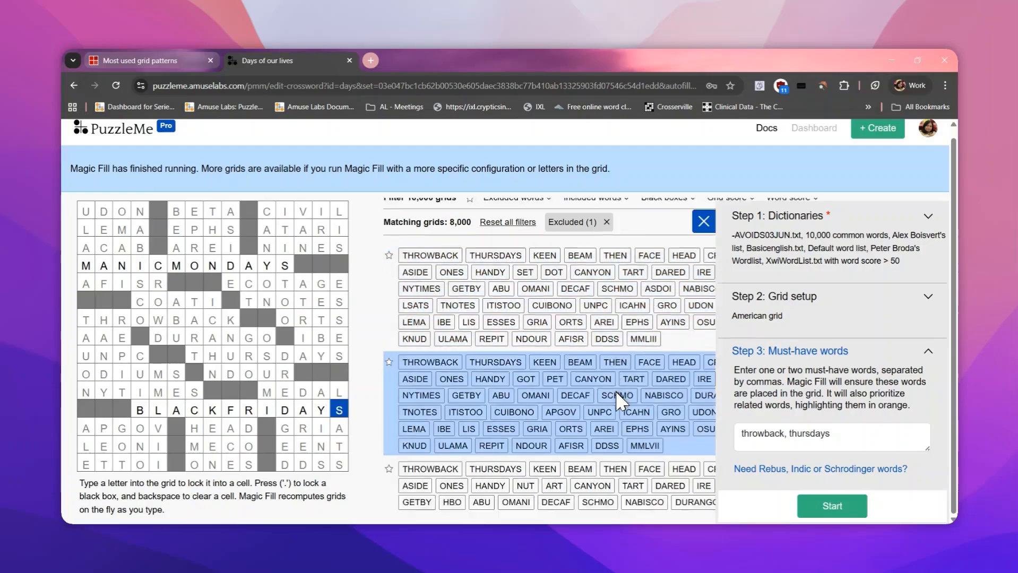
scroll(586, 286, up, 2)
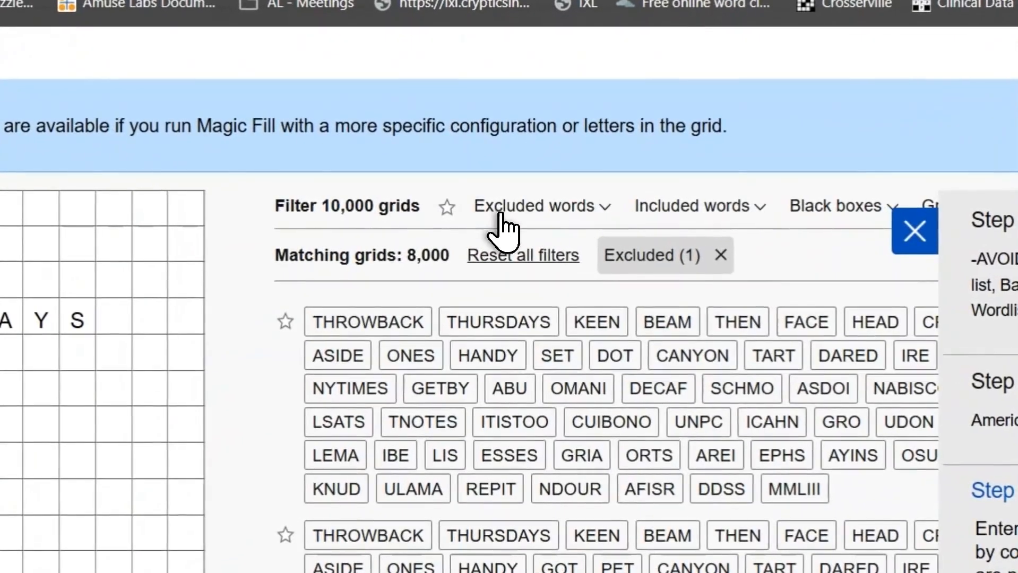
click(496, 212)
click(572, 322)
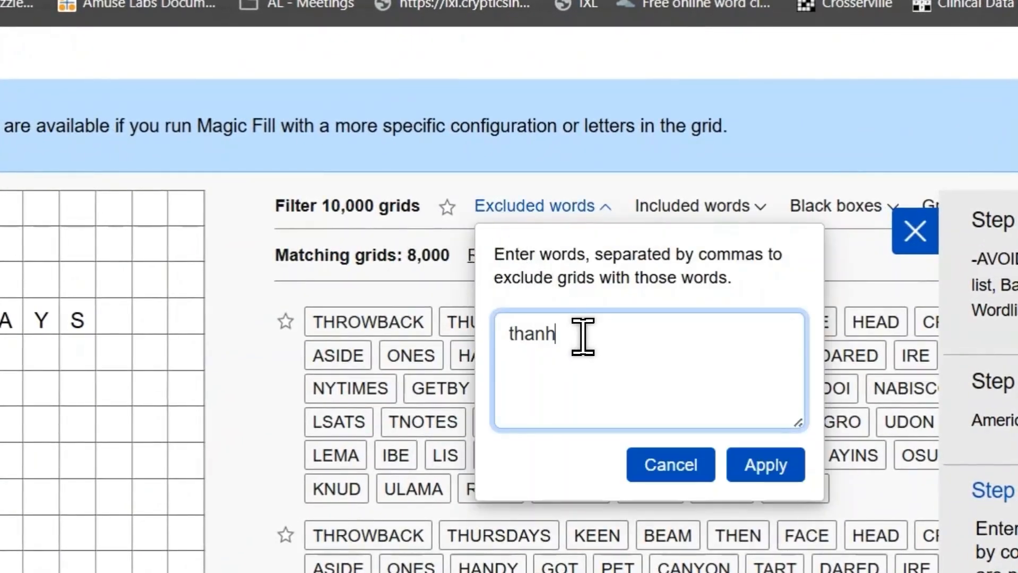
text(, gria)
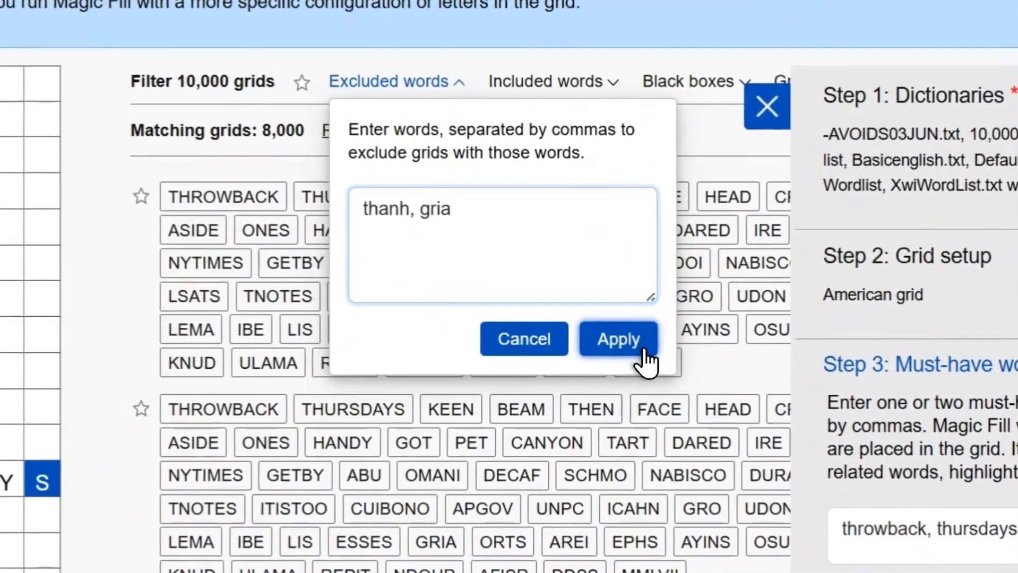
click(644, 350)
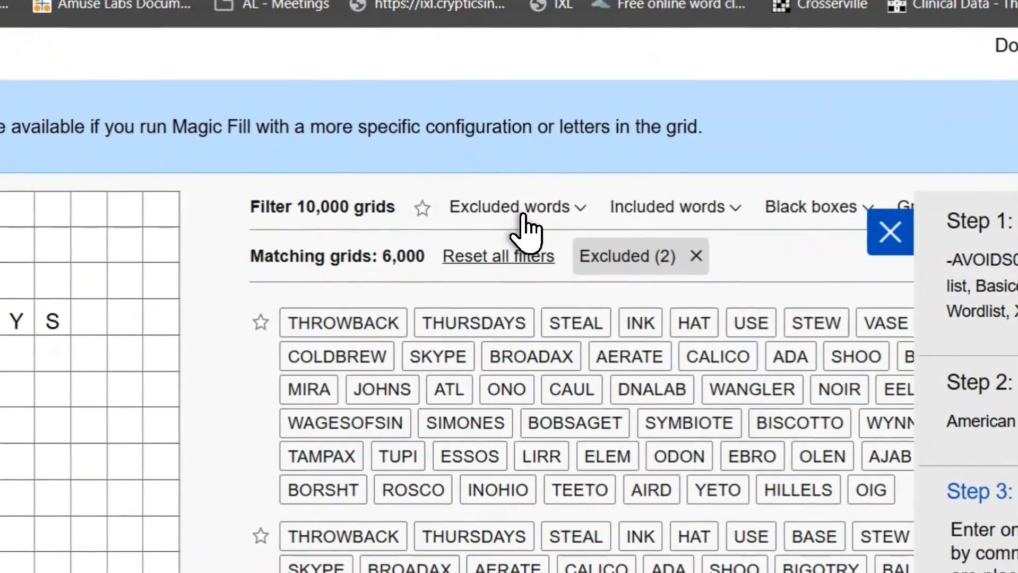
Step: Extend the excluded words filter with "tampax" and apply it
click(526, 225)
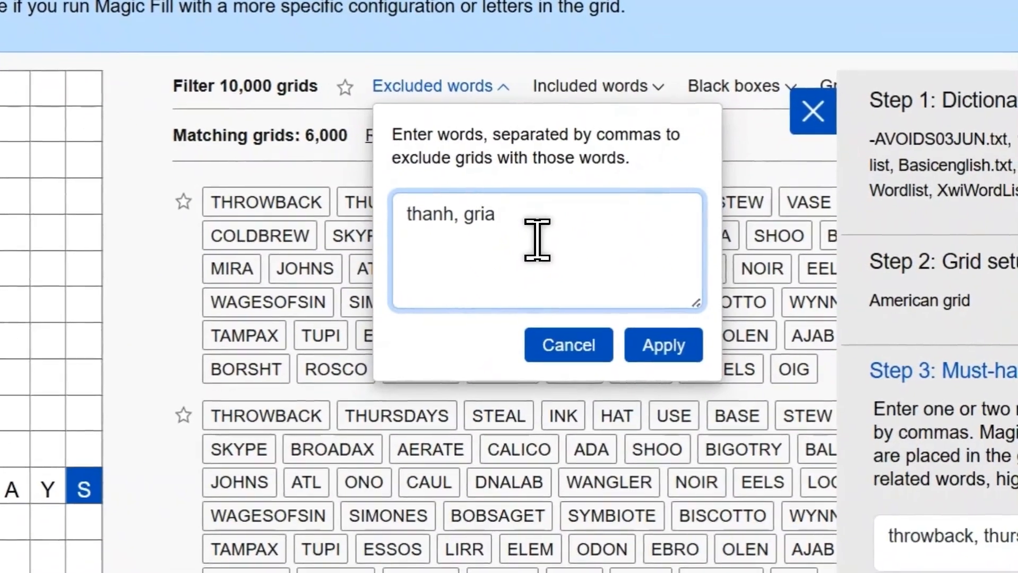
text(, tampax)
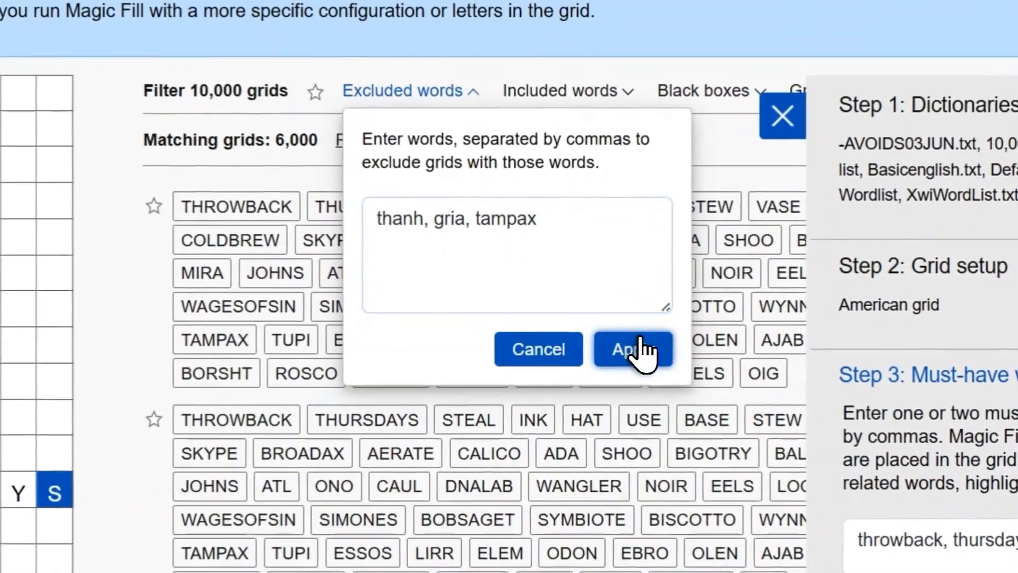
click(640, 351)
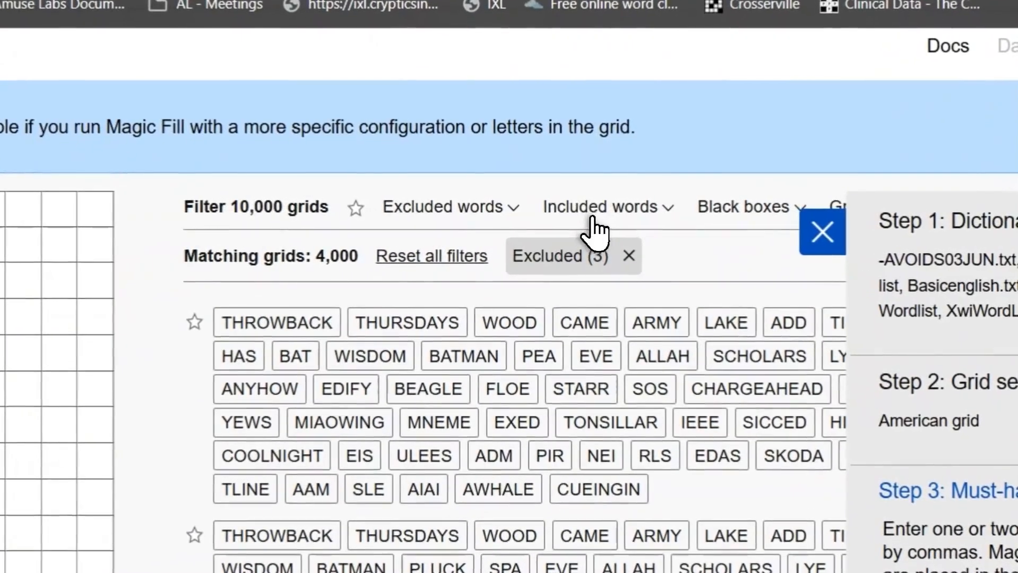
Step: Filter the grids to show only those that include the word "scholars"
click(589, 211)
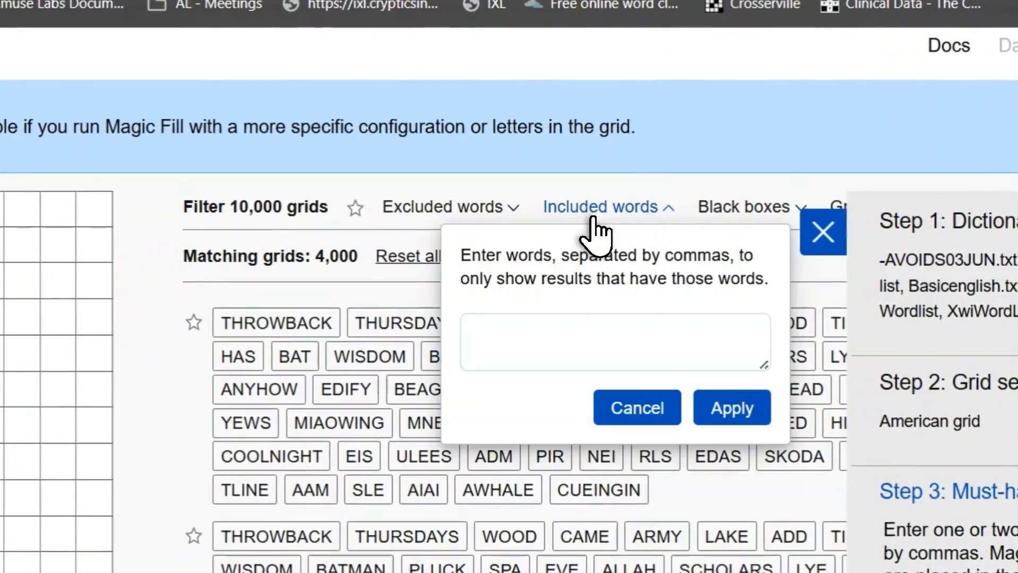
click(584, 341)
text(s)
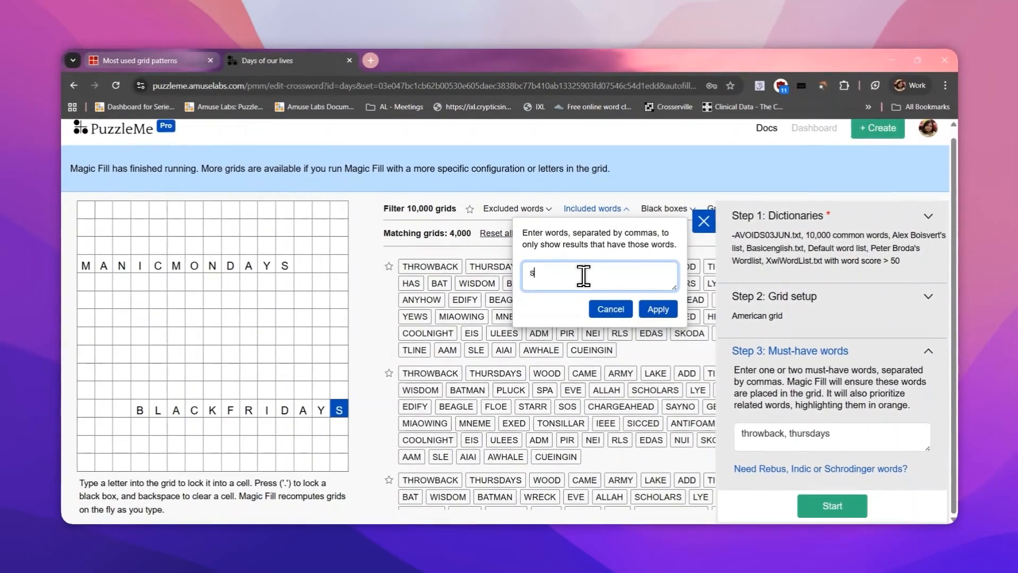
text(d)
text(holars)
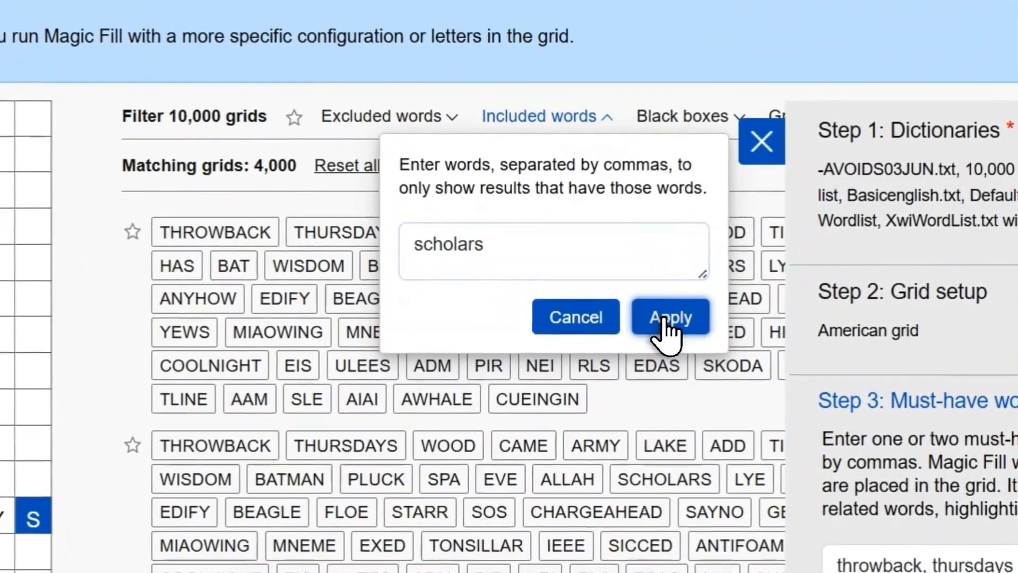
click(669, 319)
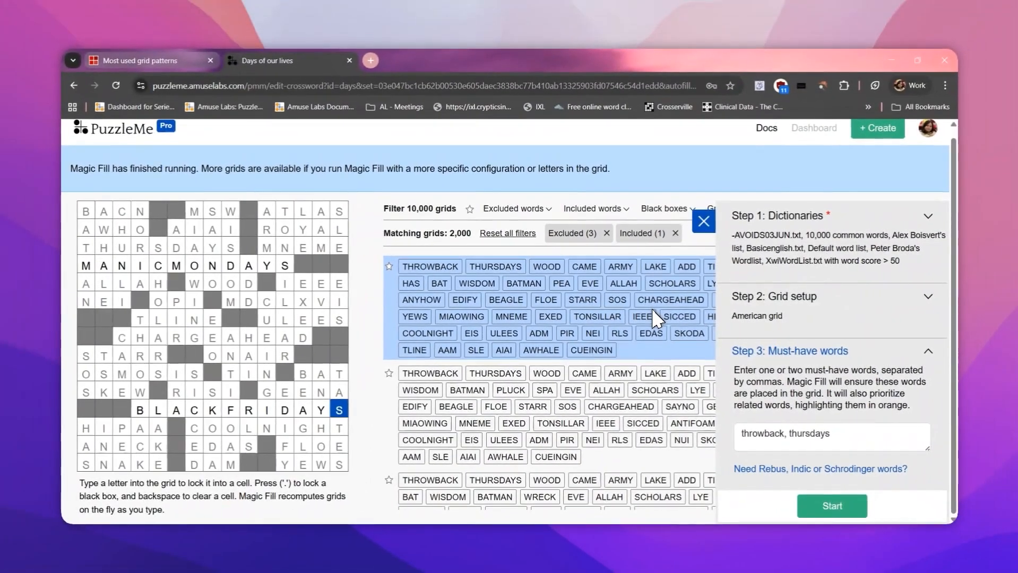